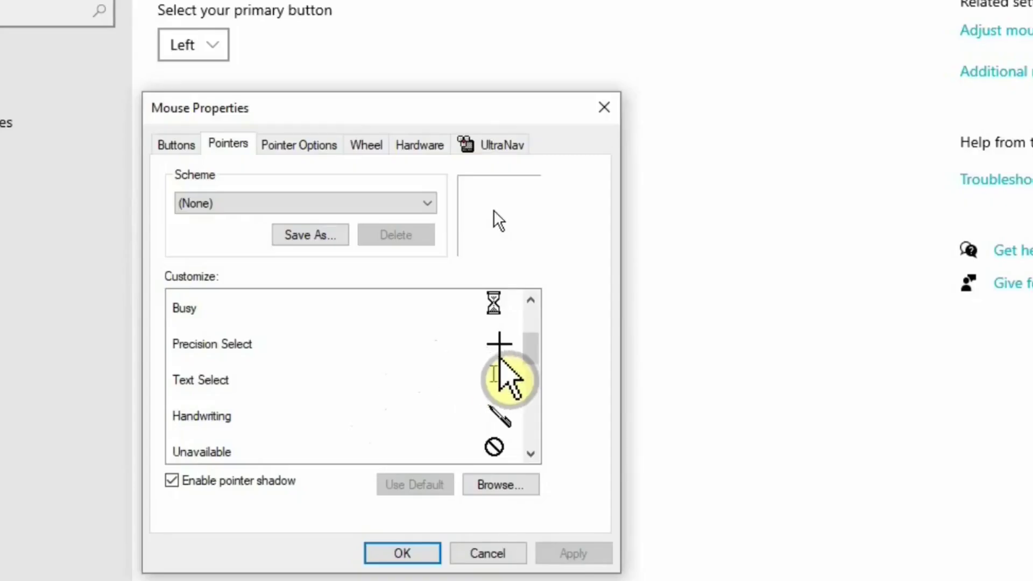
- Show the Pointers tab's scheme list, with Windows Default (system scheme) selected
left_click(323, 203)
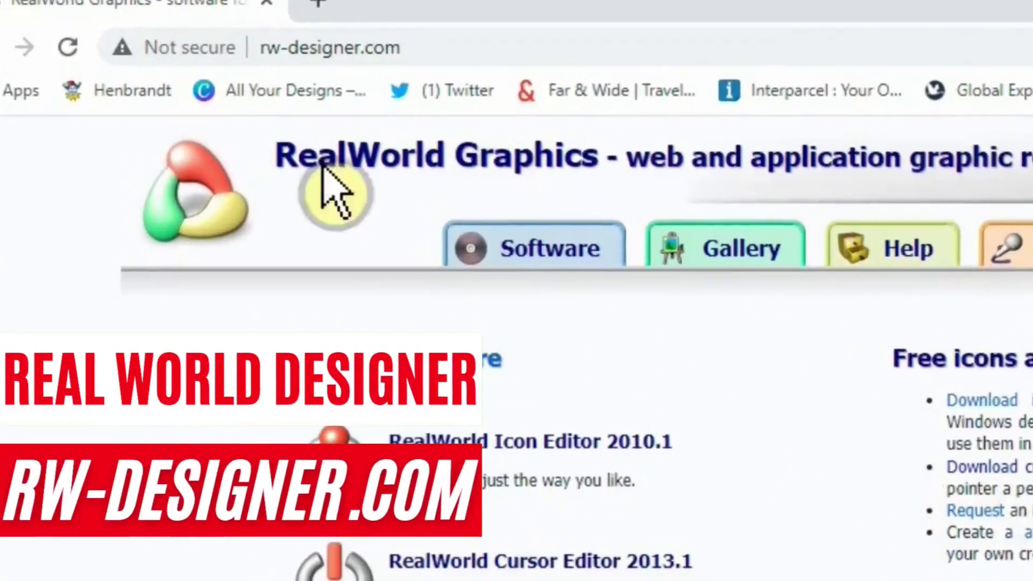
- Go to rw-designer.com's Gallery and search it for 'Windows 11'
left_click(428, 47)
left_click(487, 51)
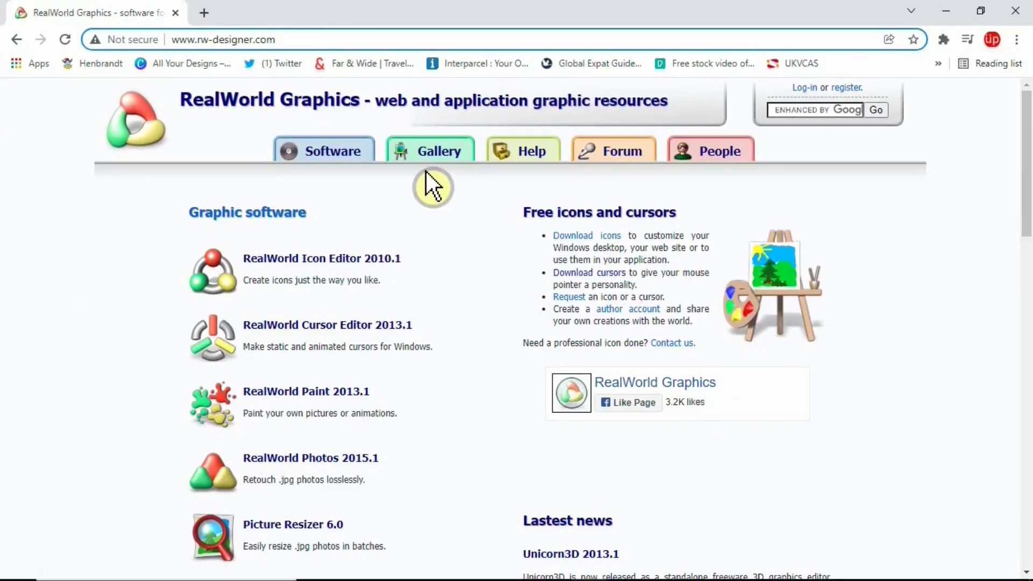
left_click(432, 156)
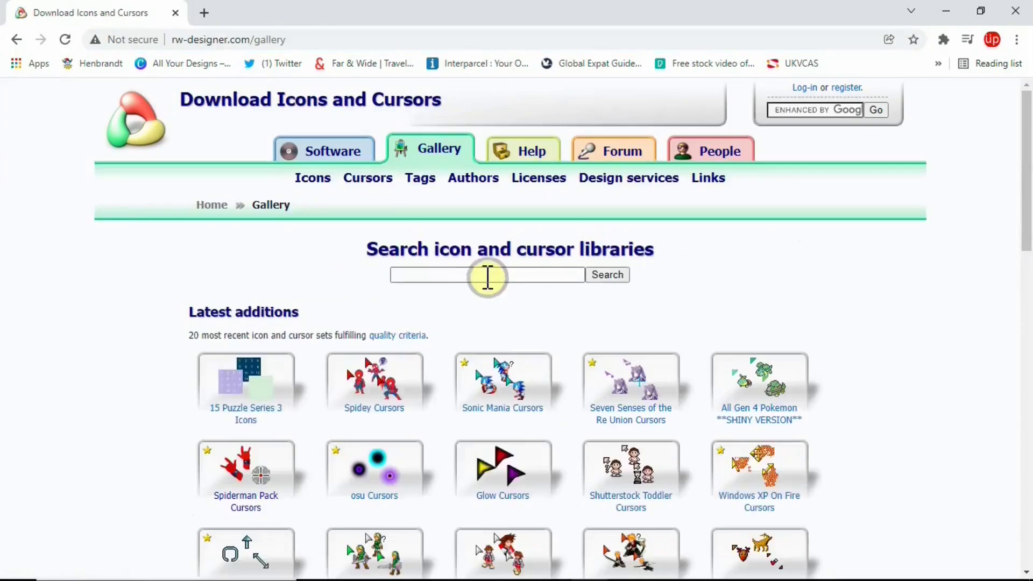
left_click(488, 276)
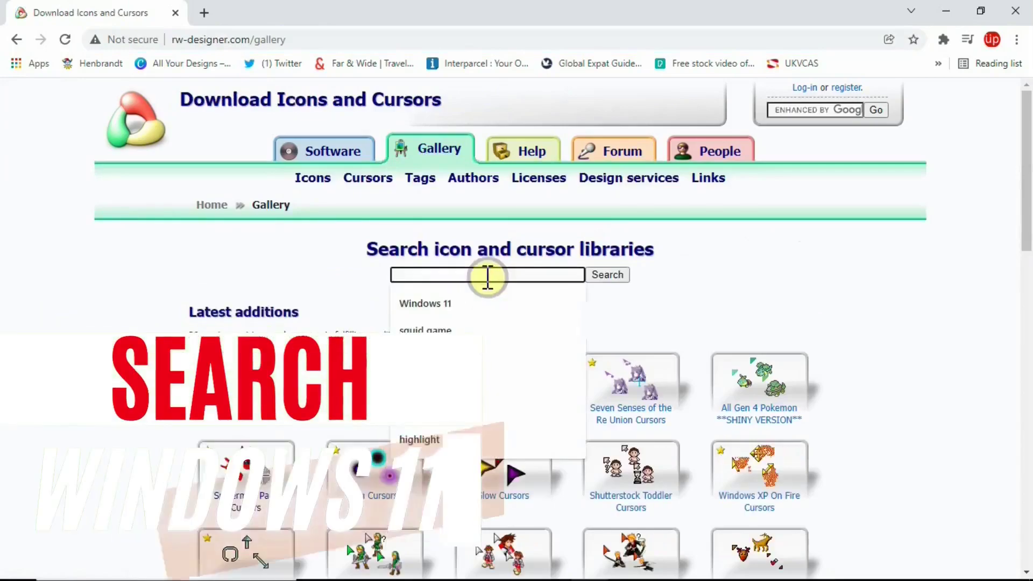
left_click(478, 308)
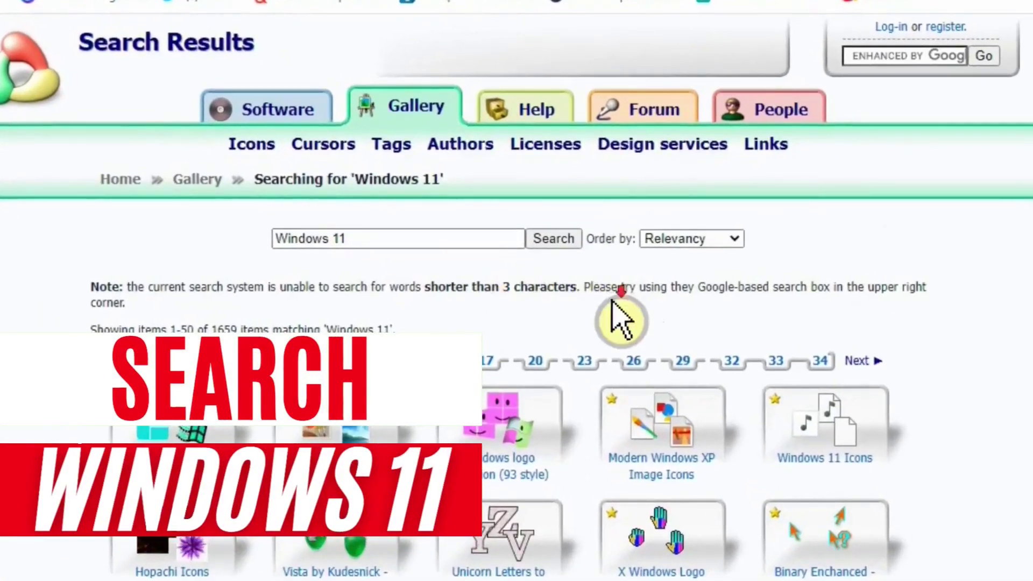
scroll(619, 318, "down", 5)
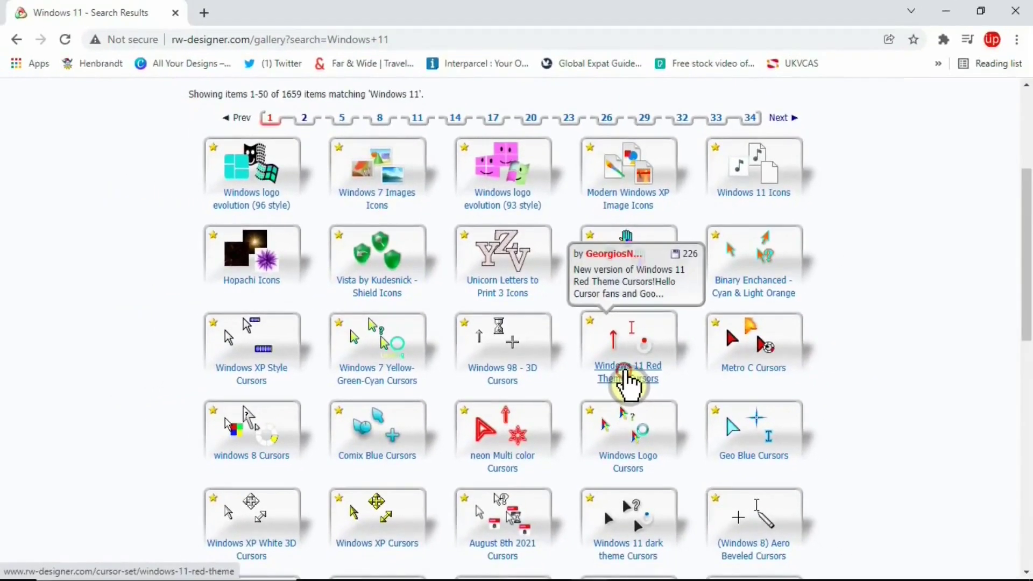
- Open the Windows 11 Red Theme Cursors set, review its cursors, and download the zip
left_click(628, 379)
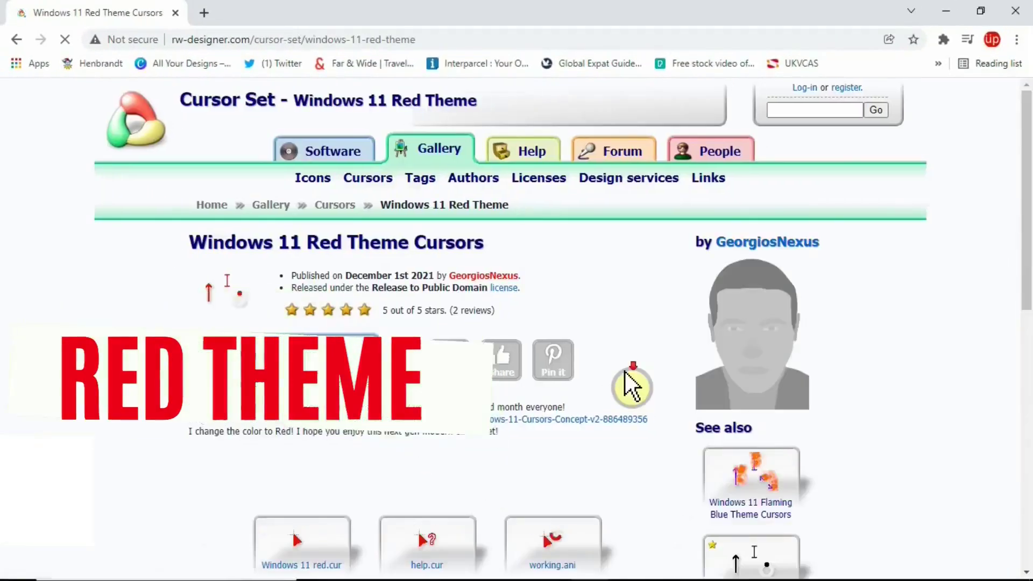
scroll(634, 382, "down", 8)
scroll(546, 122, "down", 1)
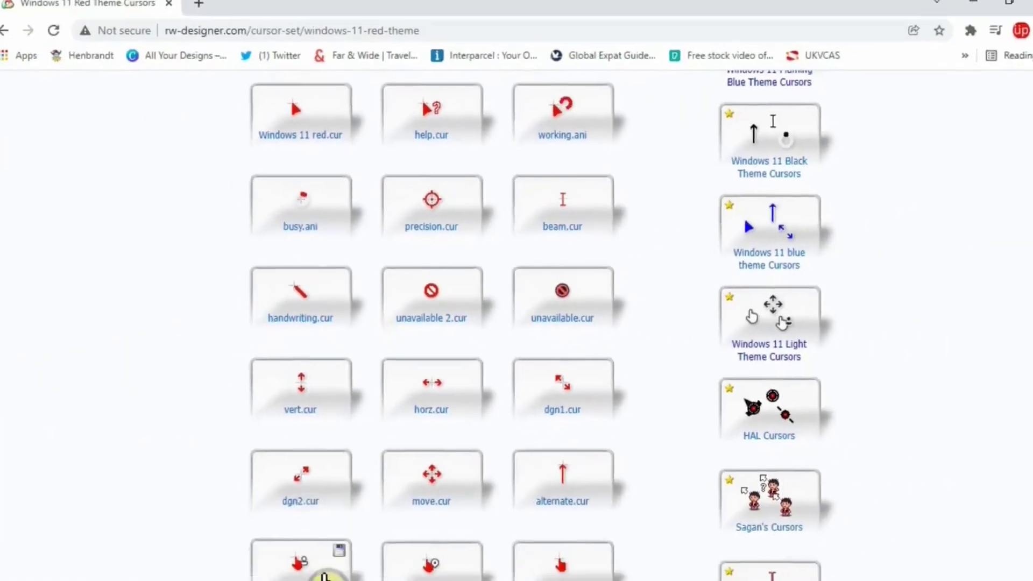
scroll(137, 415, "up", 4)
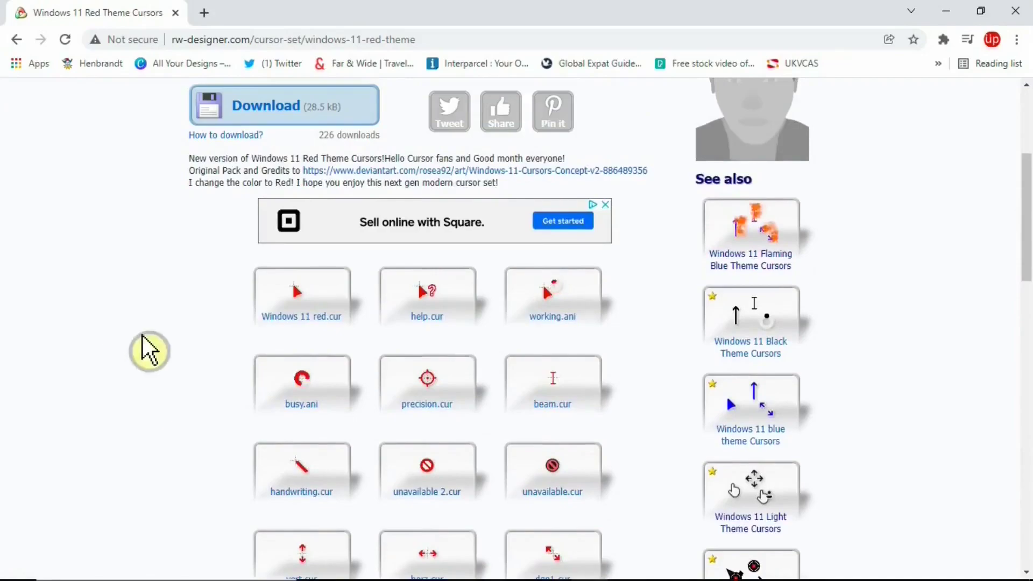
scroll(150, 350, "up", 2)
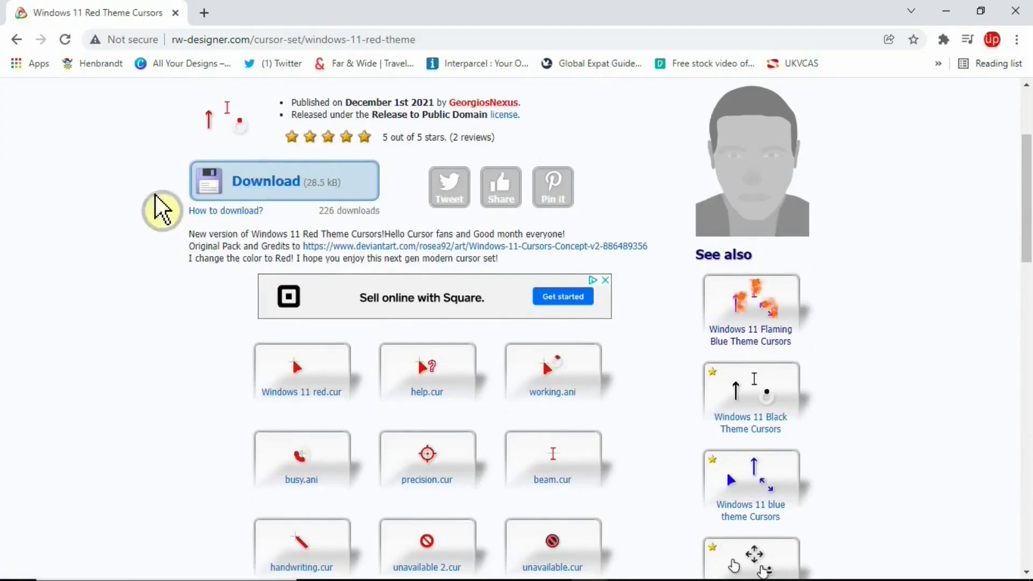
left_click(268, 183)
right_click(97, 552)
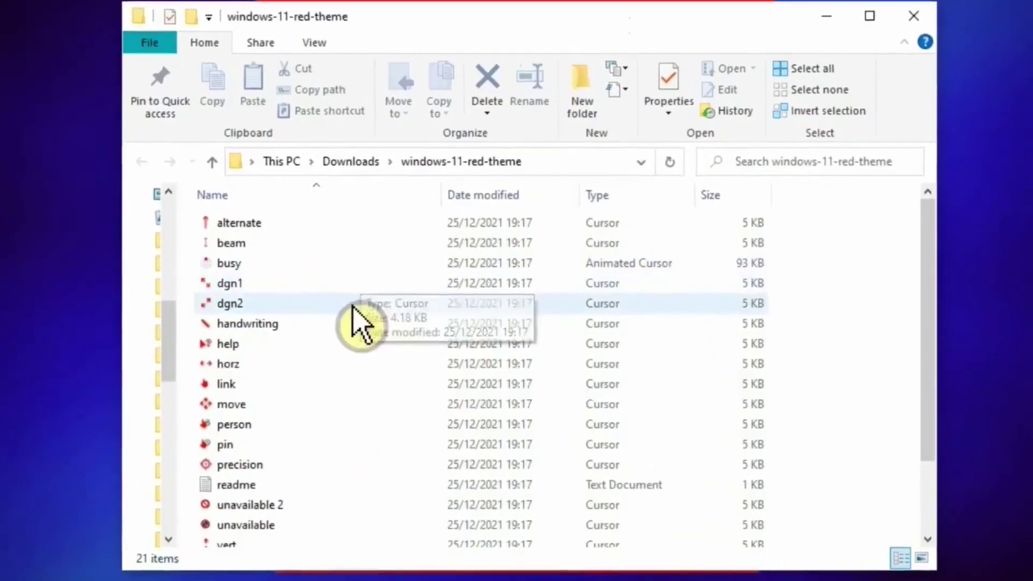
- Select and copy all 21 cursor files in the windows-11-red-theme folder
scroll(380, 343, "down", 2)
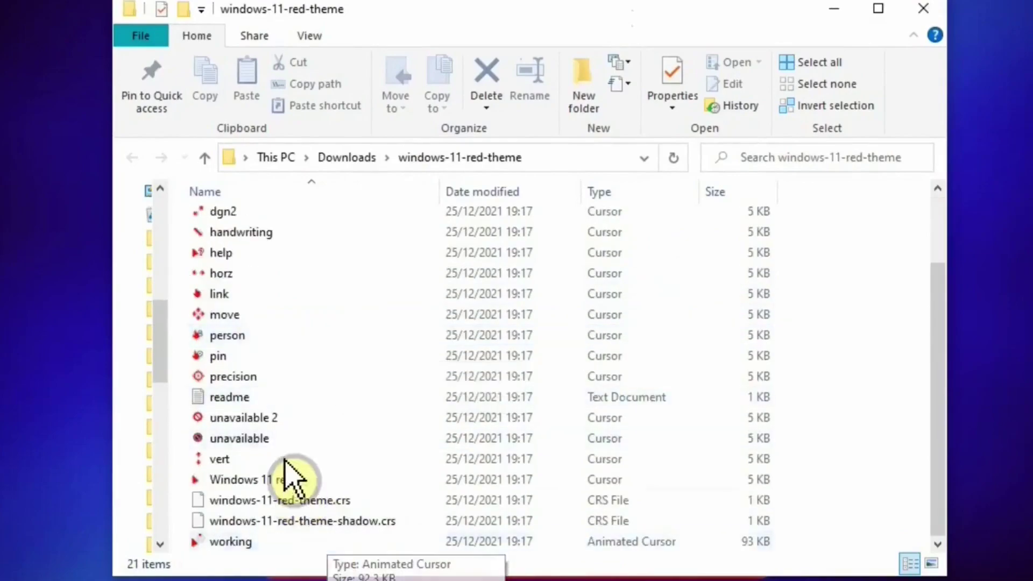
scroll(298, 232, "up", 3)
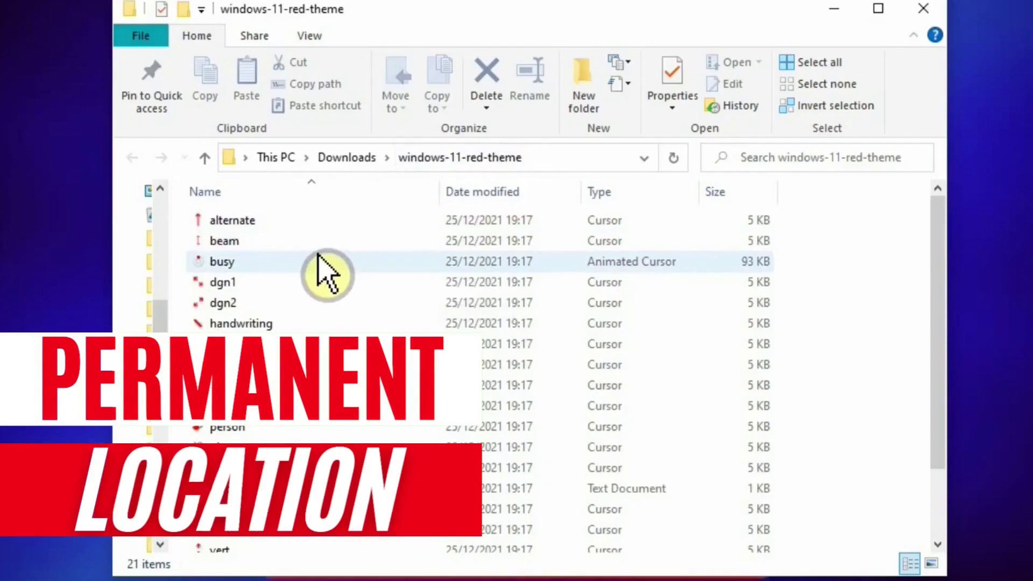
key("ctrl+a")
right_click(365, 222)
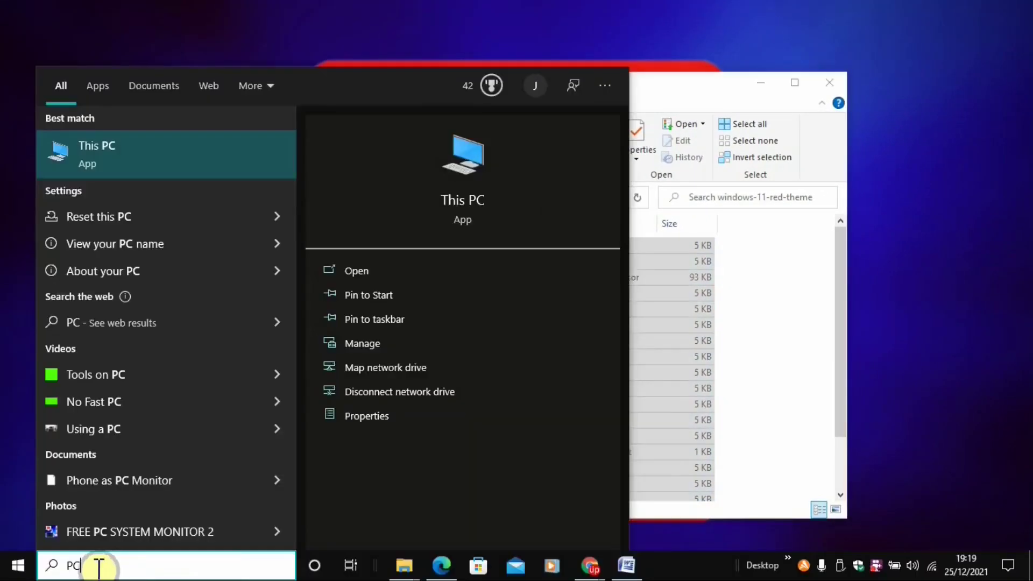
- Browse from This PC through Local Disk (C:) and Windows to the Cursors folder
left_click(105, 171)
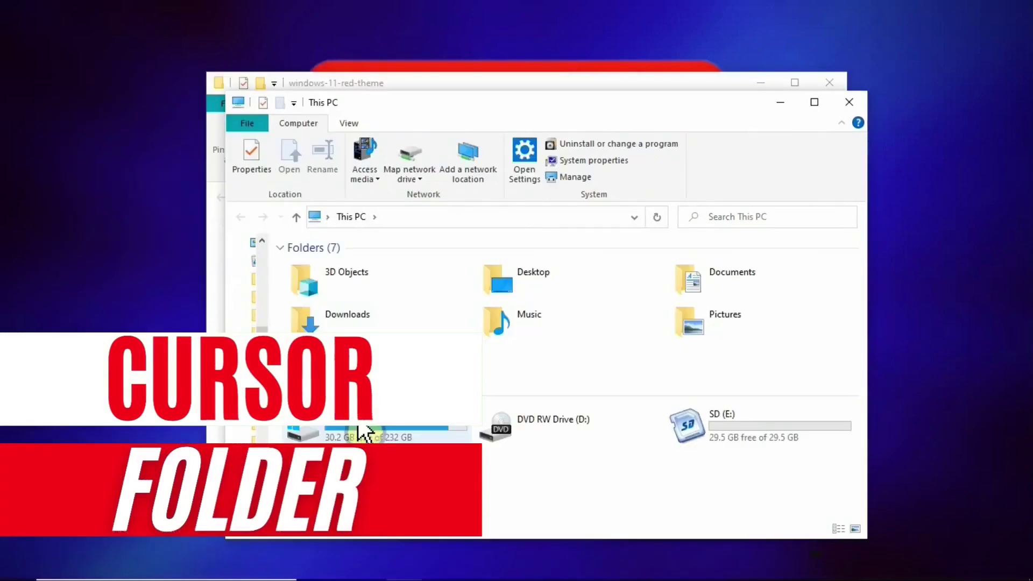
double_click(368, 430)
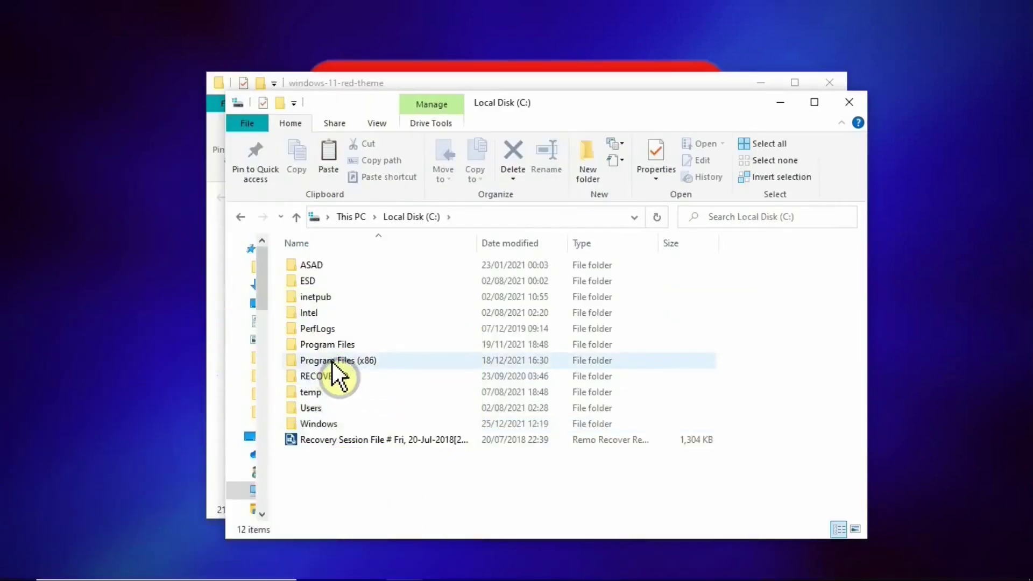
double_click(332, 425)
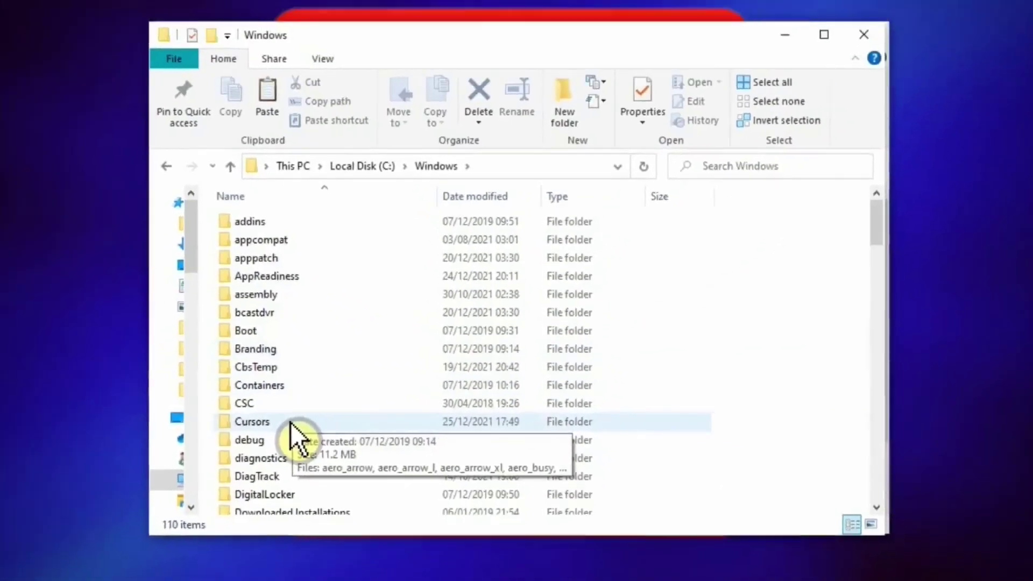
double_click(64, 425)
- Paste the red cursors into C:\Windows\Cursors and close the folder window
right_click(599, 326)
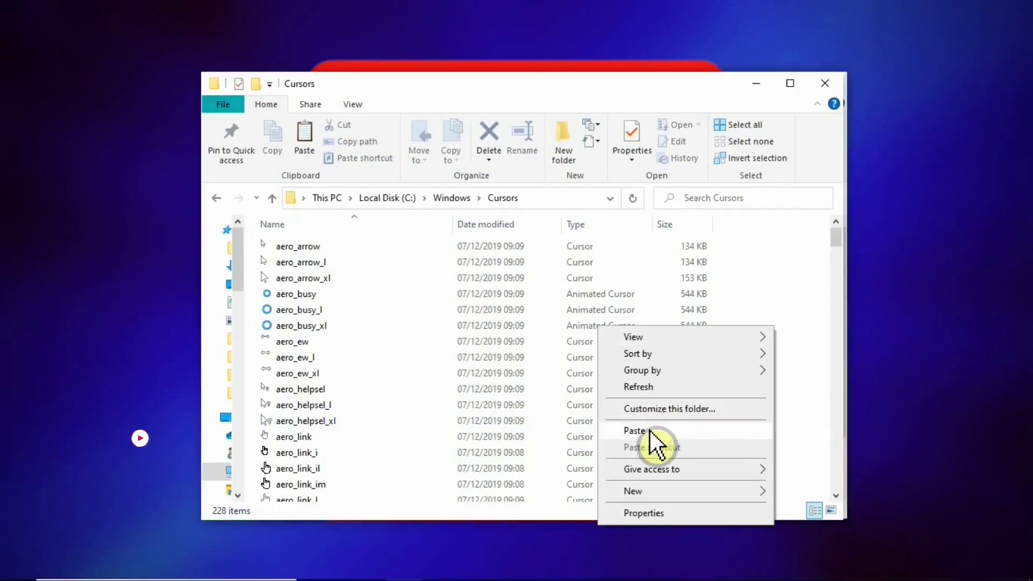
left_click(824, 82)
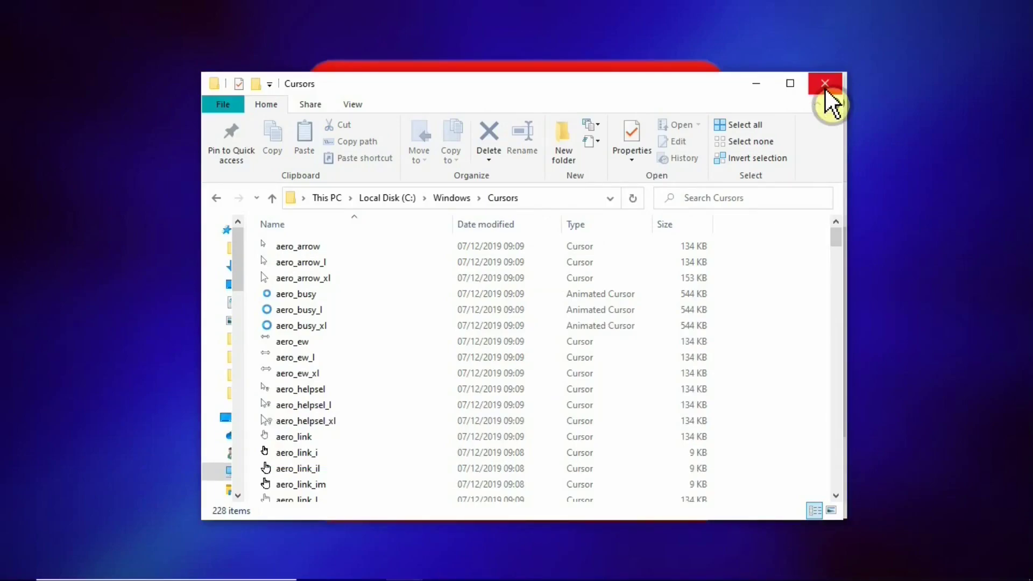
left_click(824, 85)
- Open Mouse Properties from the 'mouse' Settings page and show its Pointers tab
left_click(211, 565)
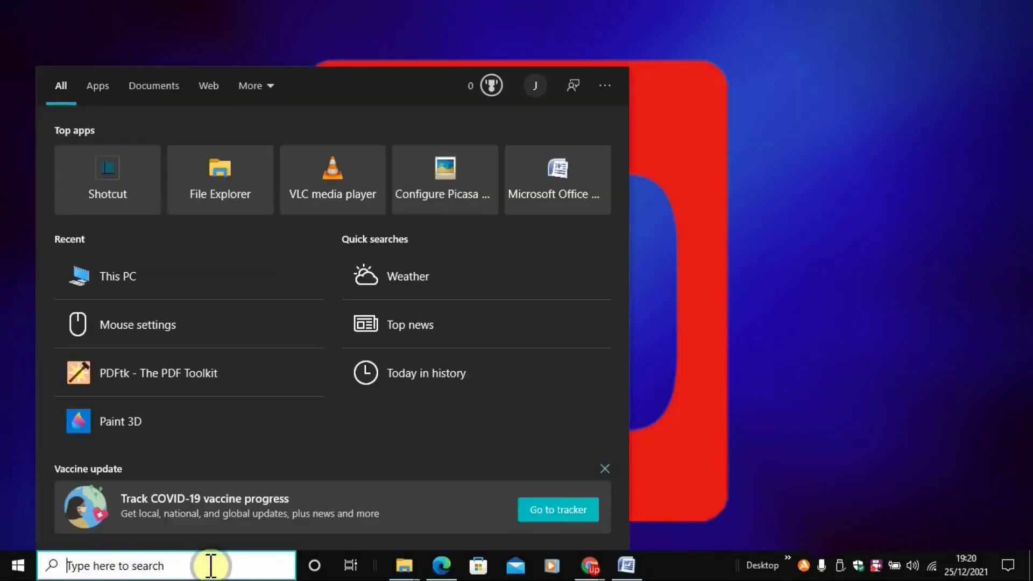
type("mou")
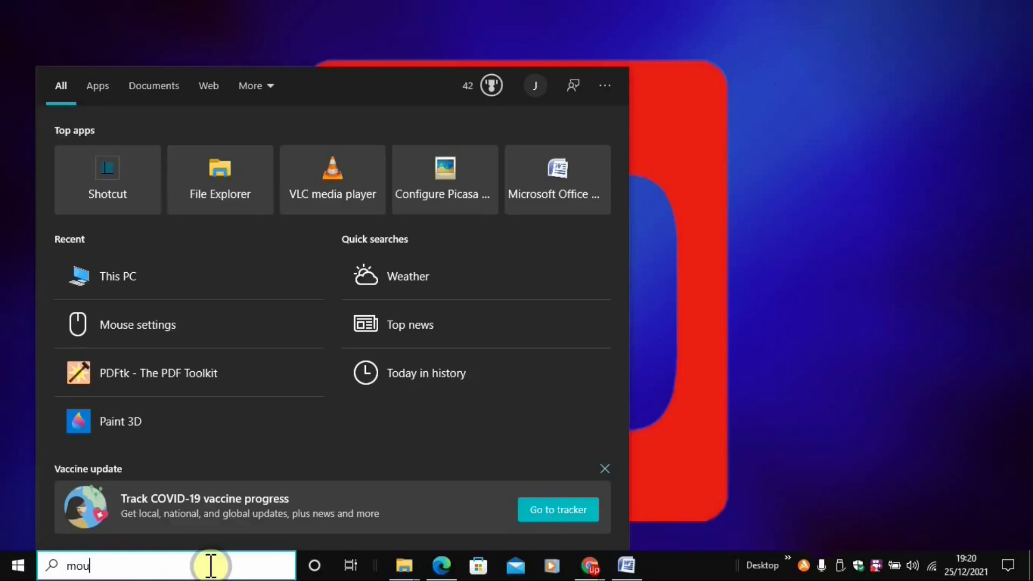
type("se")
key("Return")
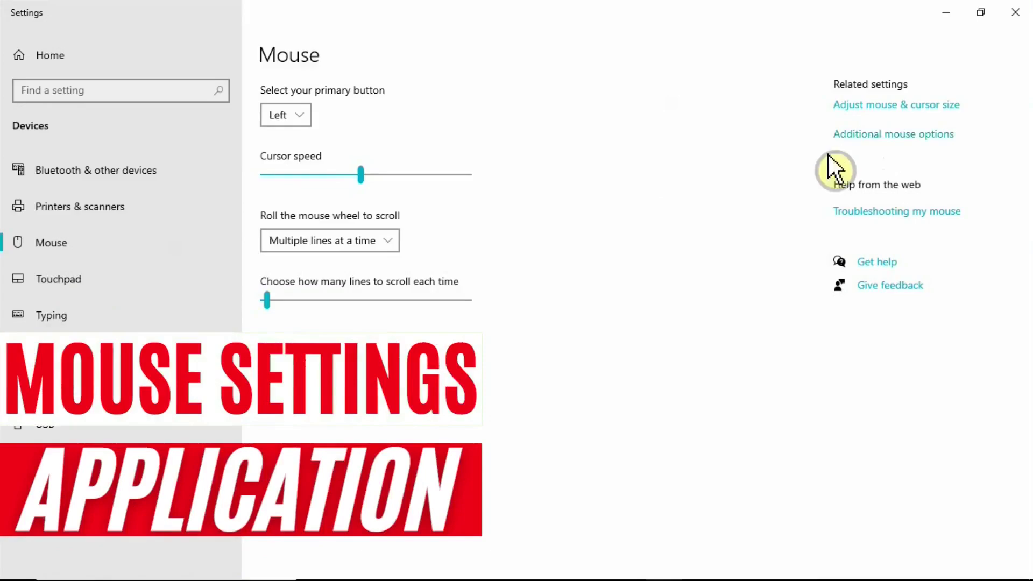
left_click(870, 143)
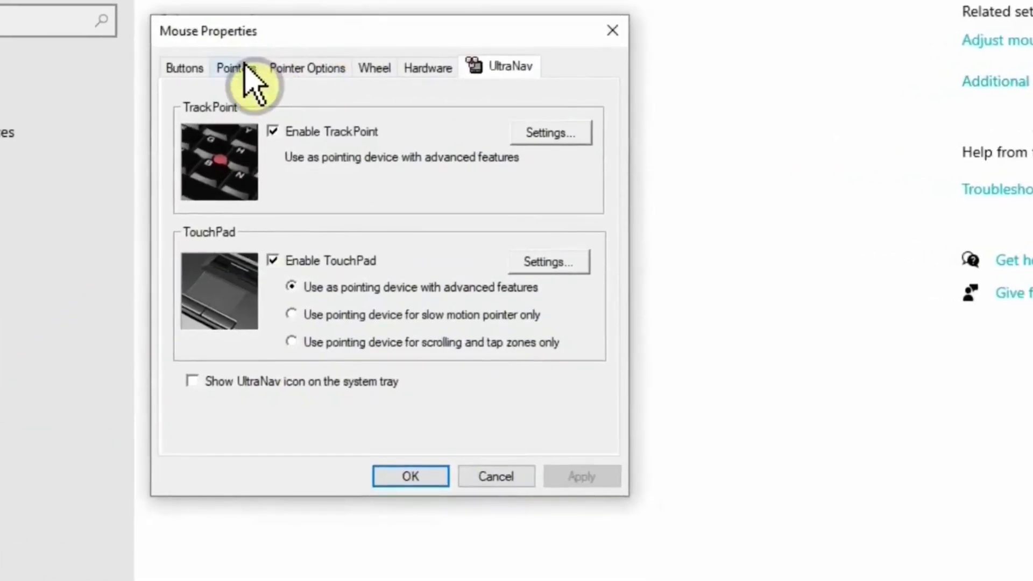
left_click(237, 68)
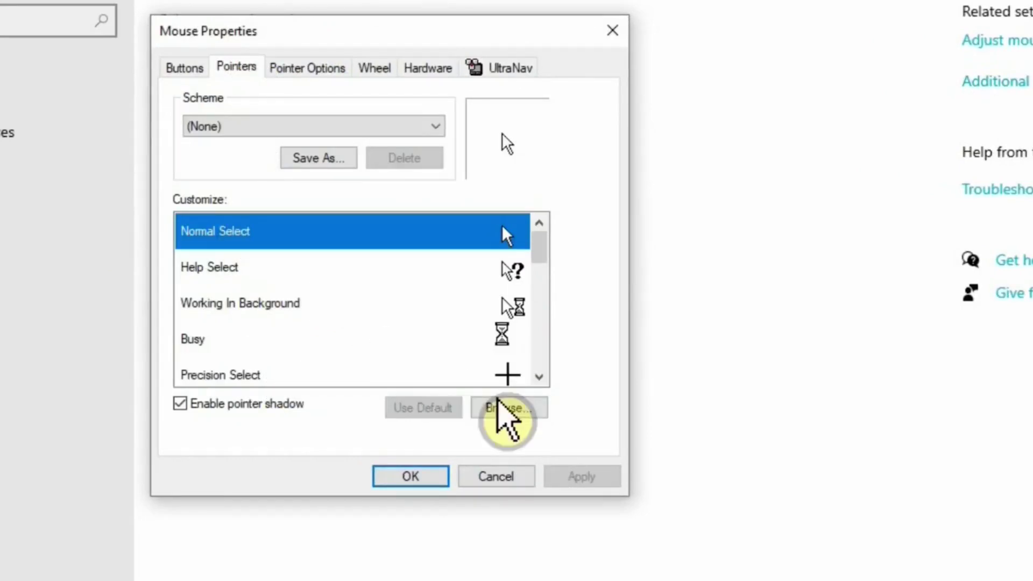
scroll(245, 264, "down", 1)
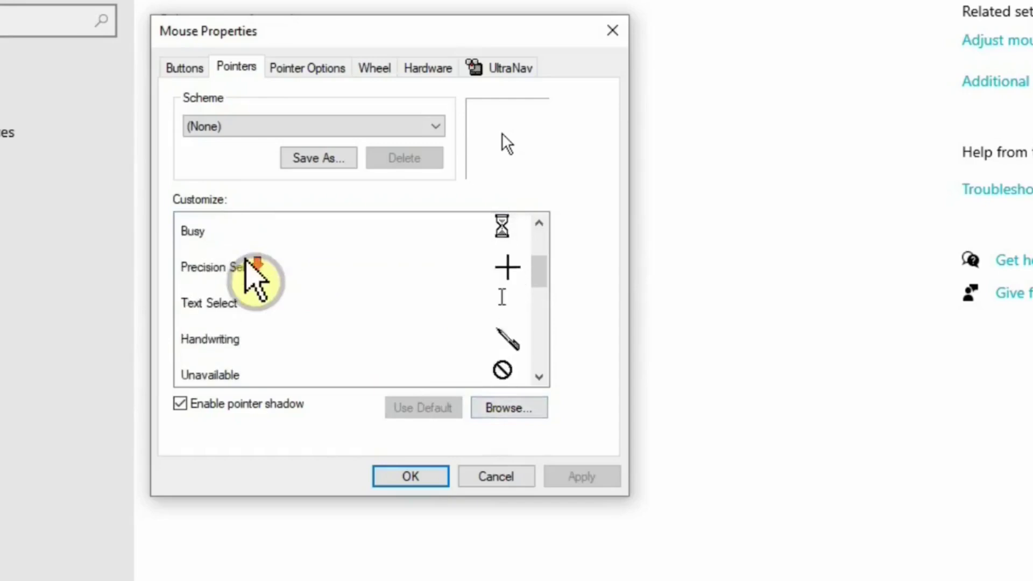
scroll(245, 263, "down", 1)
scroll(254, 295, "up", 2)
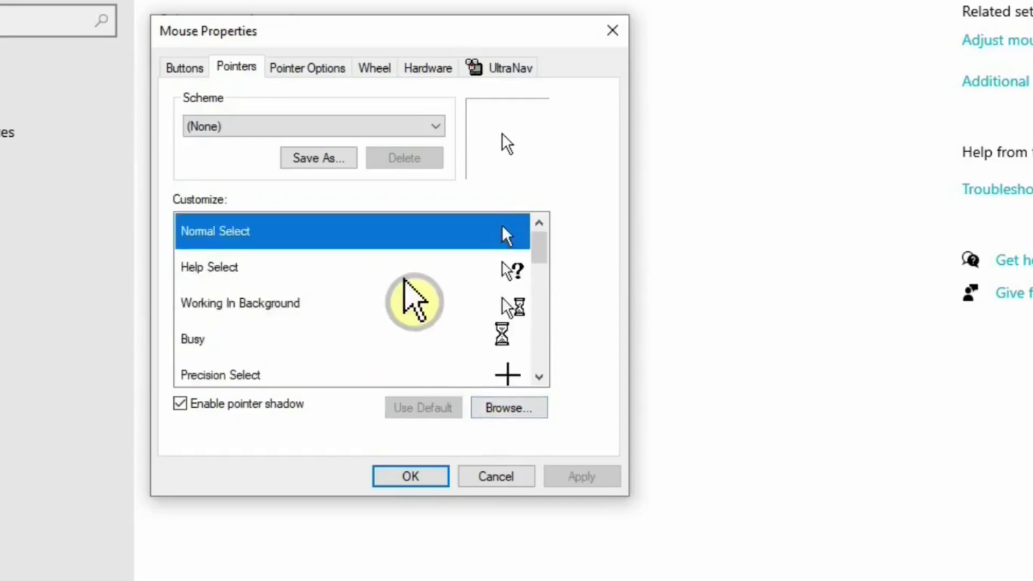
- Assign the Windows 11 red cursor files to Normal Select and Help Select
left_click(501, 405)
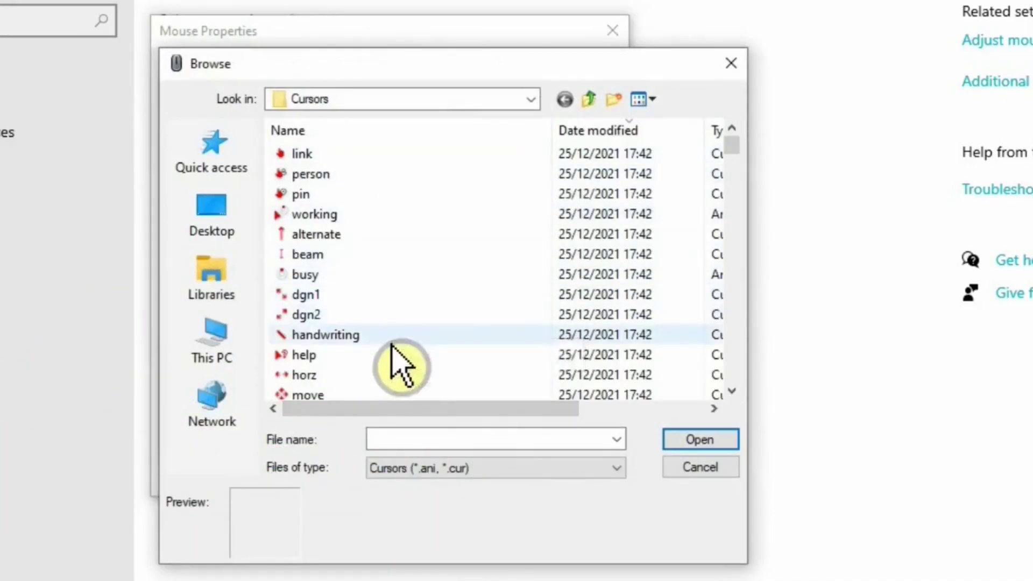
scroll(404, 366, "down", 1)
scroll(404, 362, "up", 1)
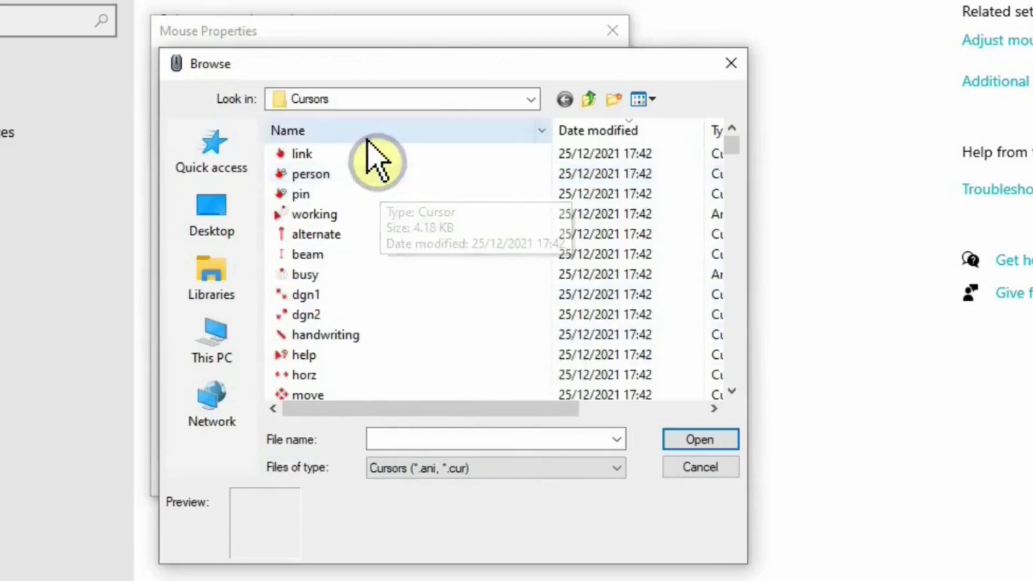
left_click_drag(359, 71, 500, 60)
scroll(497, 371, "down", 2)
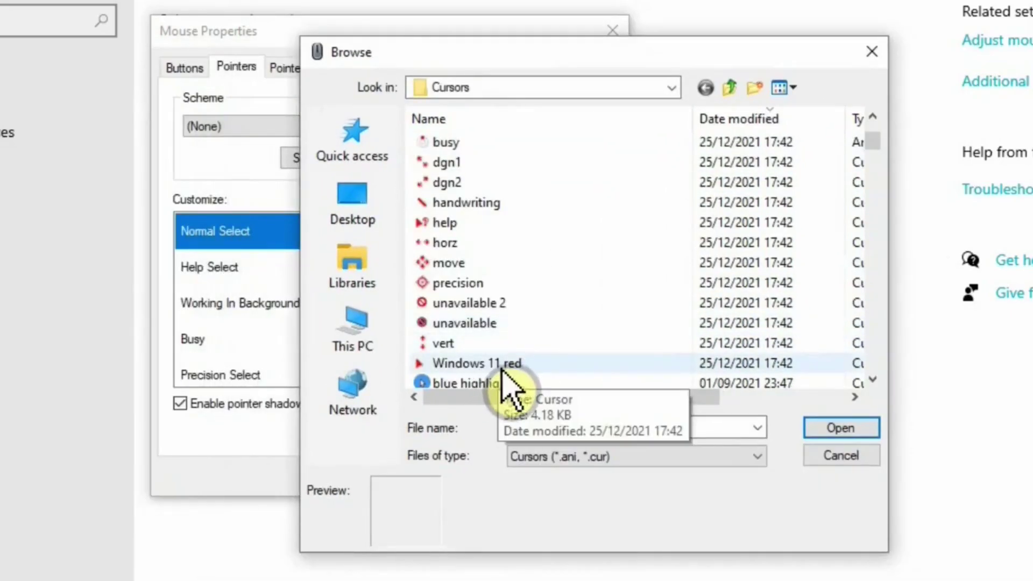
double_click(518, 364)
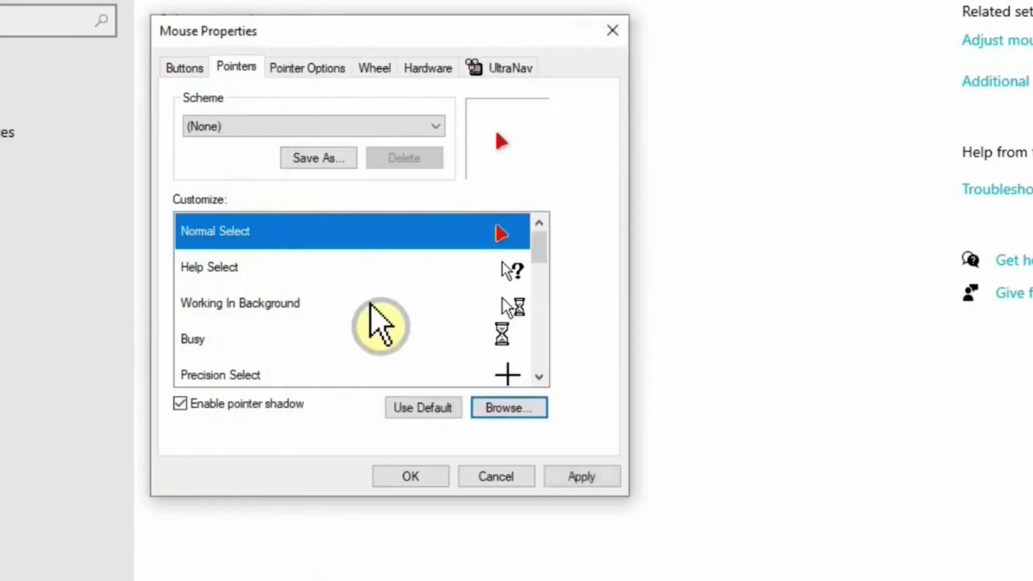
left_click(377, 267)
left_click(506, 410)
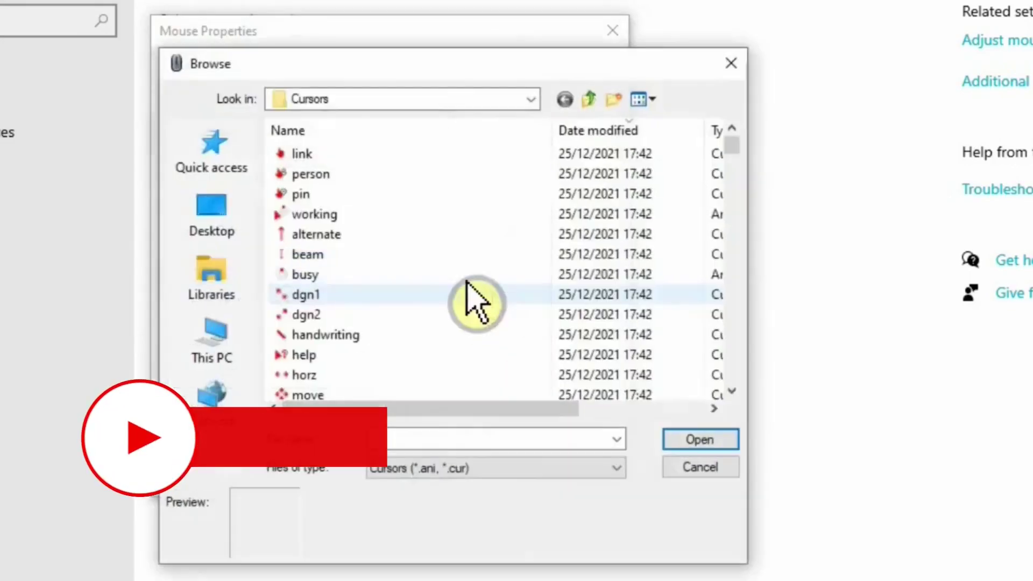
- Assign red cursors to Working In Background, Busy, Precision Select and Move
left_click(338, 303)
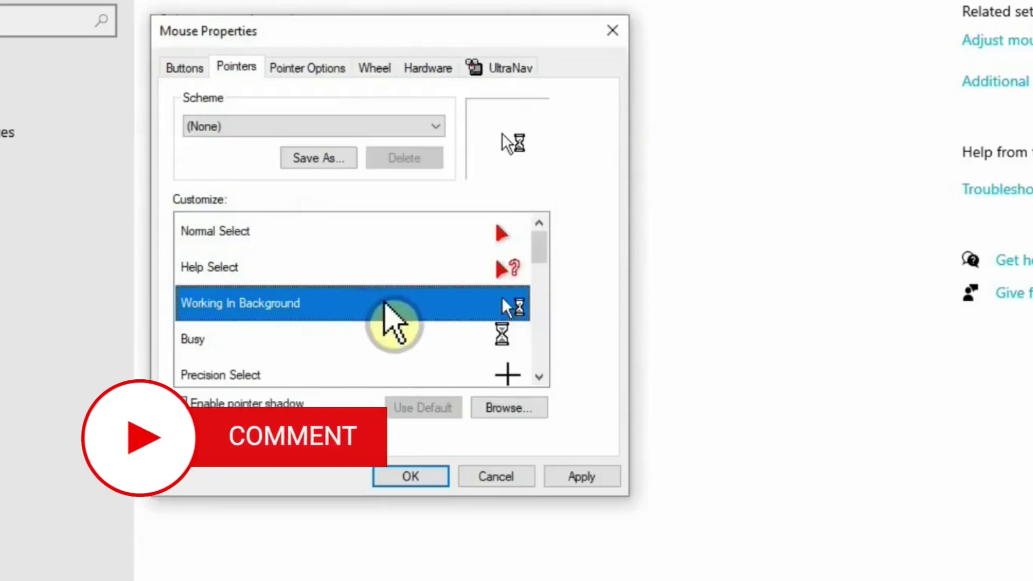
scroll(414, 323, "down", 2)
scroll(415, 326, "down", 3)
scroll(415, 323, "up", 4)
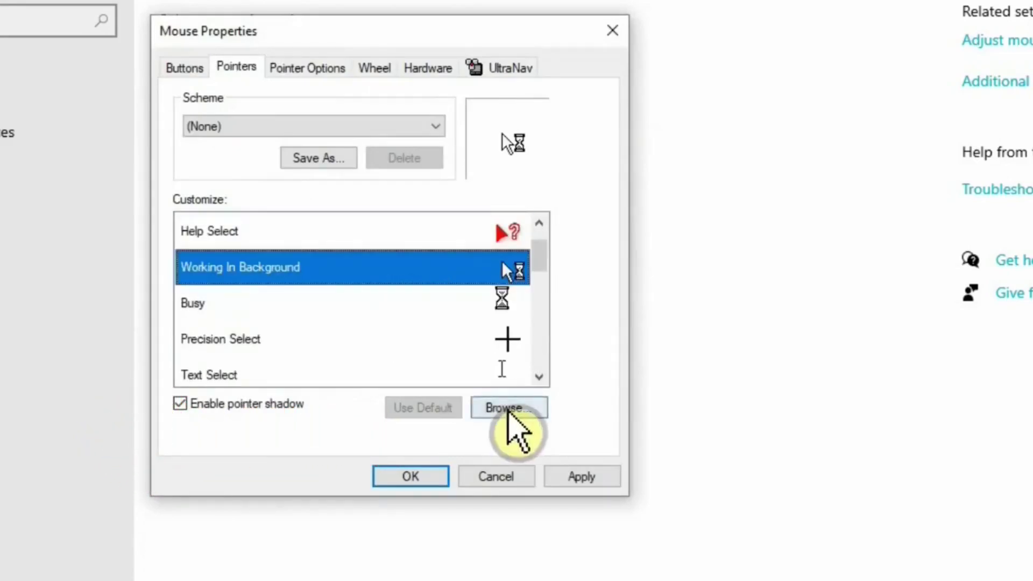
scroll(461, 387, "up", 1)
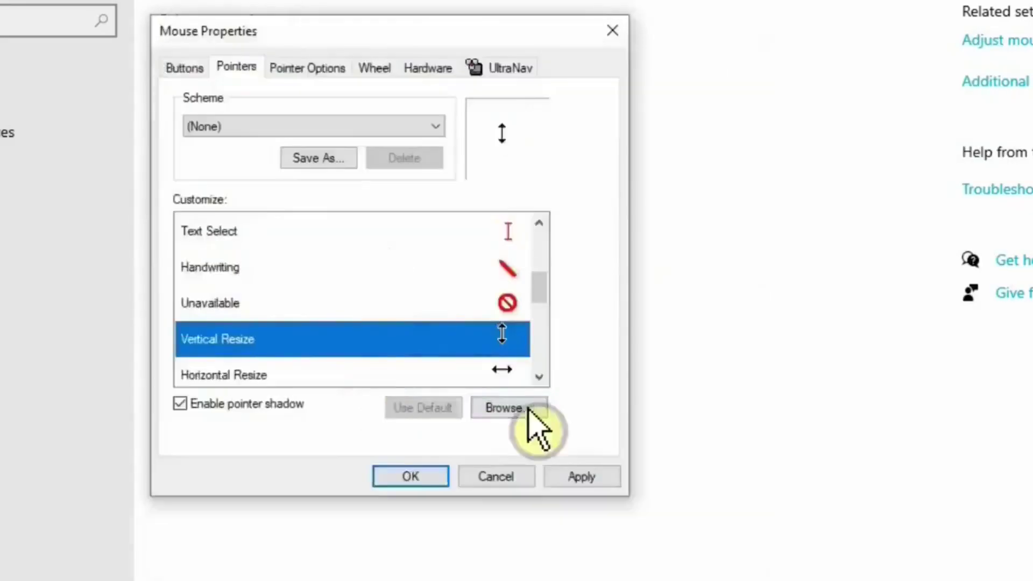
left_click(523, 412)
scroll(349, 344, "up", 2)
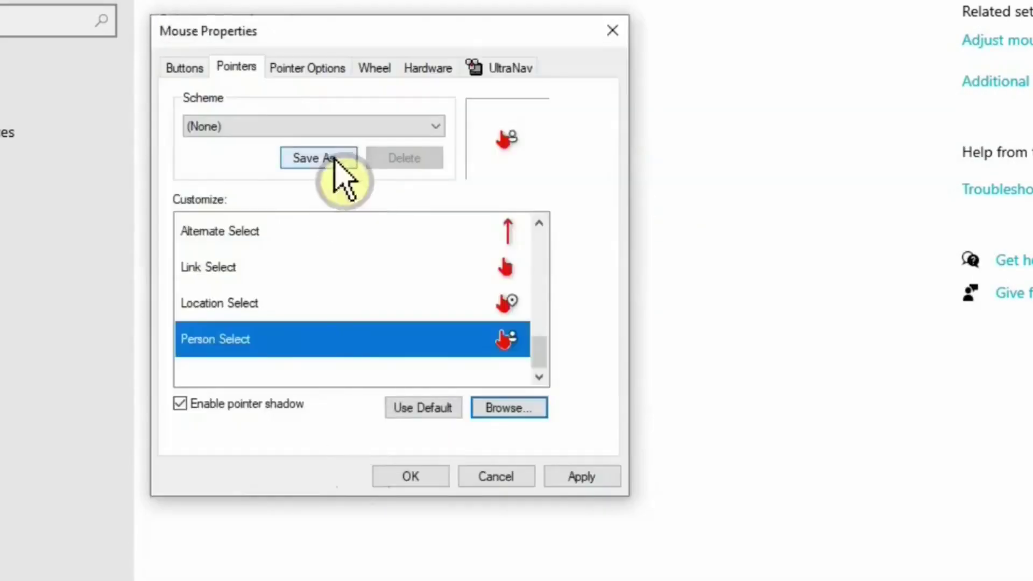
scroll(397, 245, "up", 5)
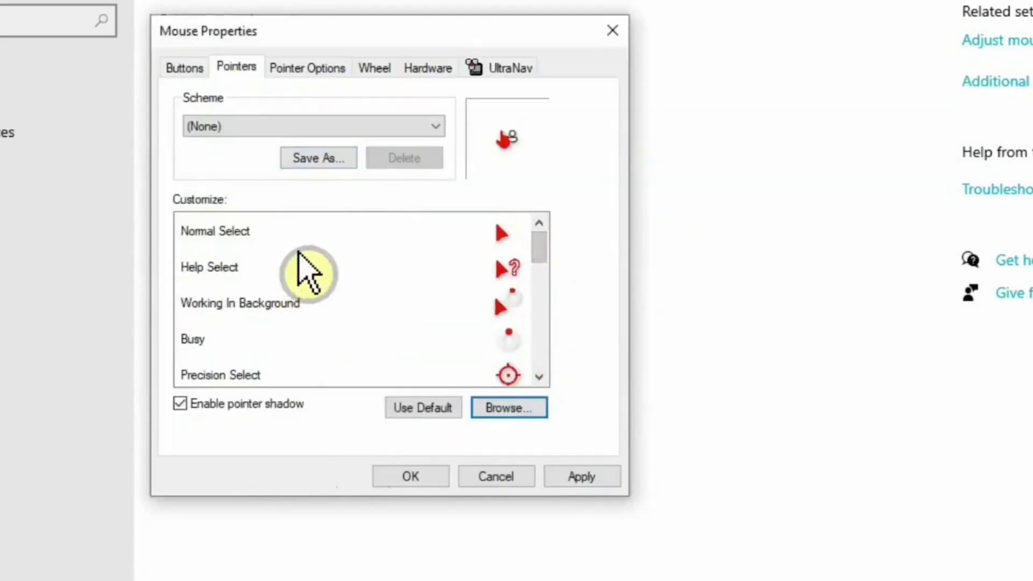
- Save the cursors as the 'RED THEME' scheme, apply it, and refresh the desktop
left_click(321, 159)
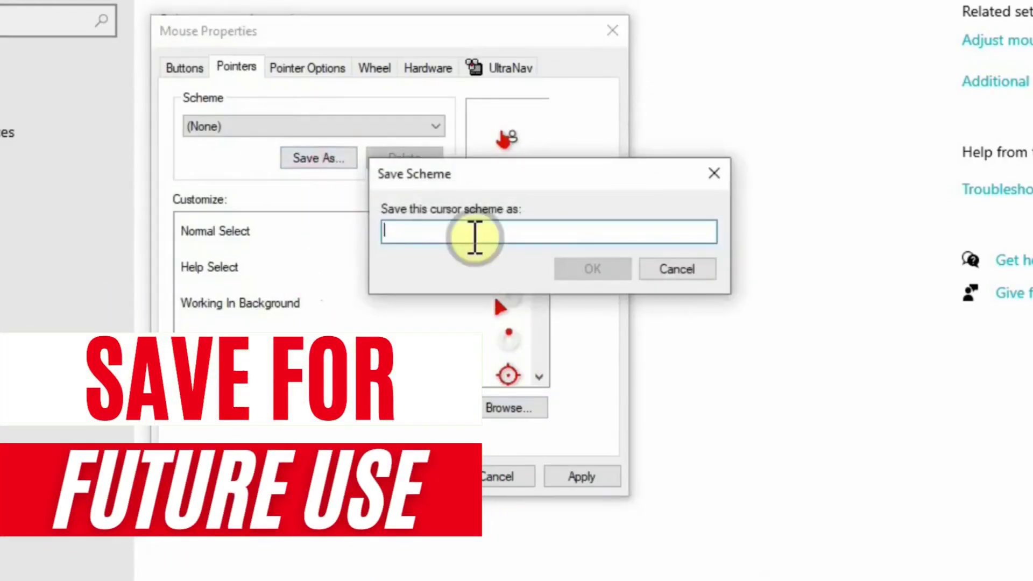
type("RED THEME")
left_click(600, 267)
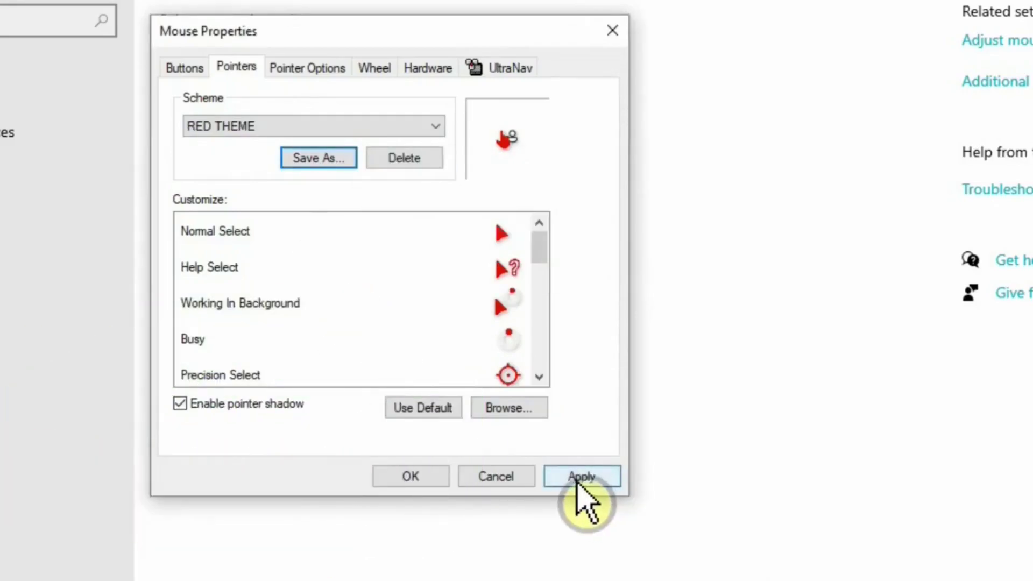
left_click(576, 478)
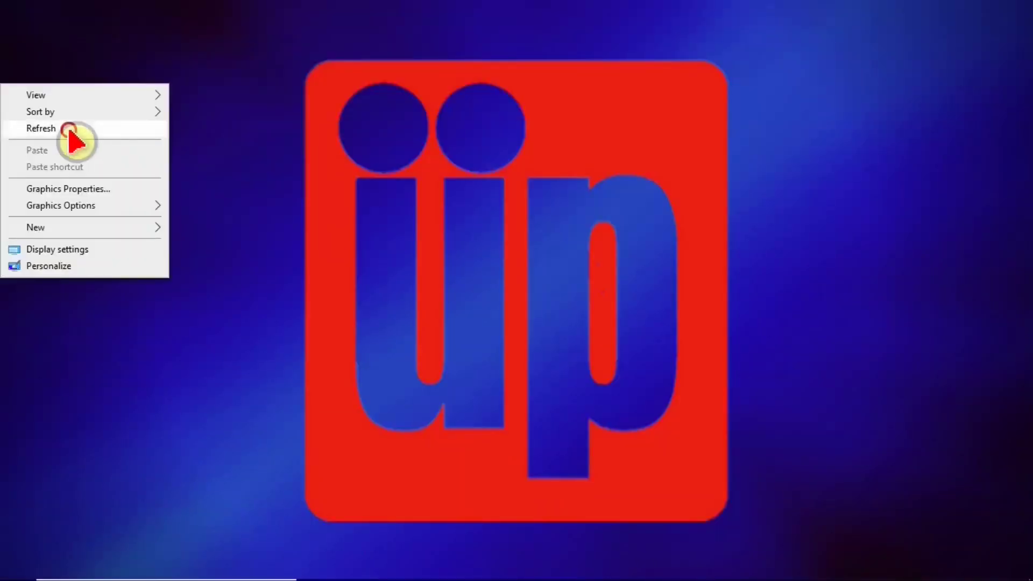
left_click(69, 129)
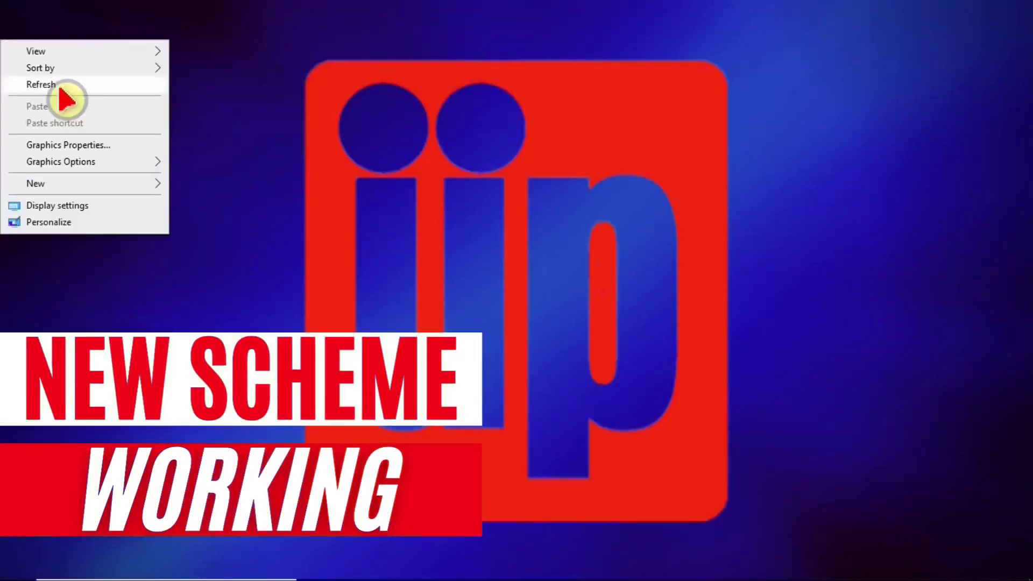
- Switch the pointer scheme from RED THEME back to (None), apply, and close Mouse Properties
left_click(60, 89)
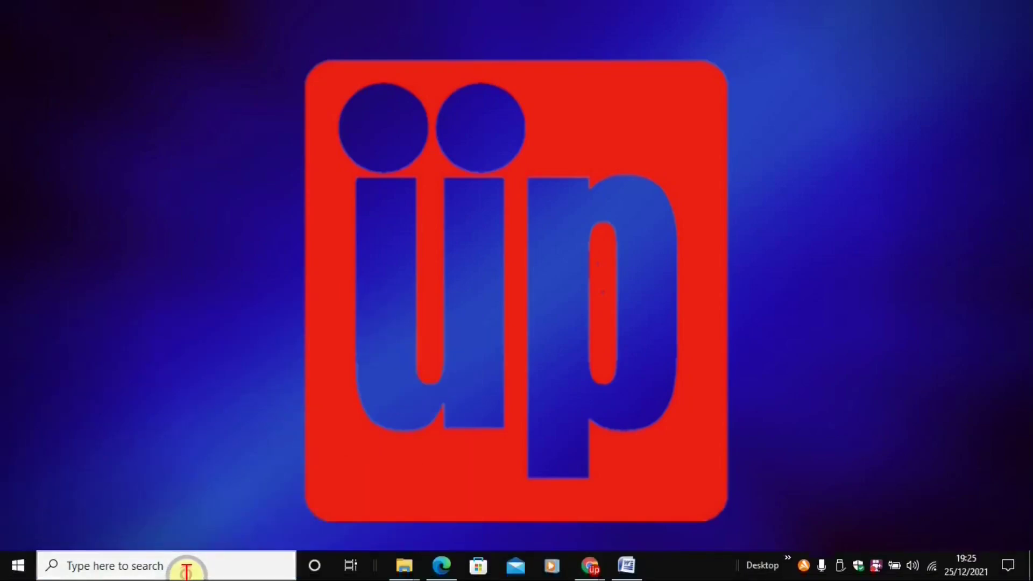
left_click(186, 570)
type("mouse")
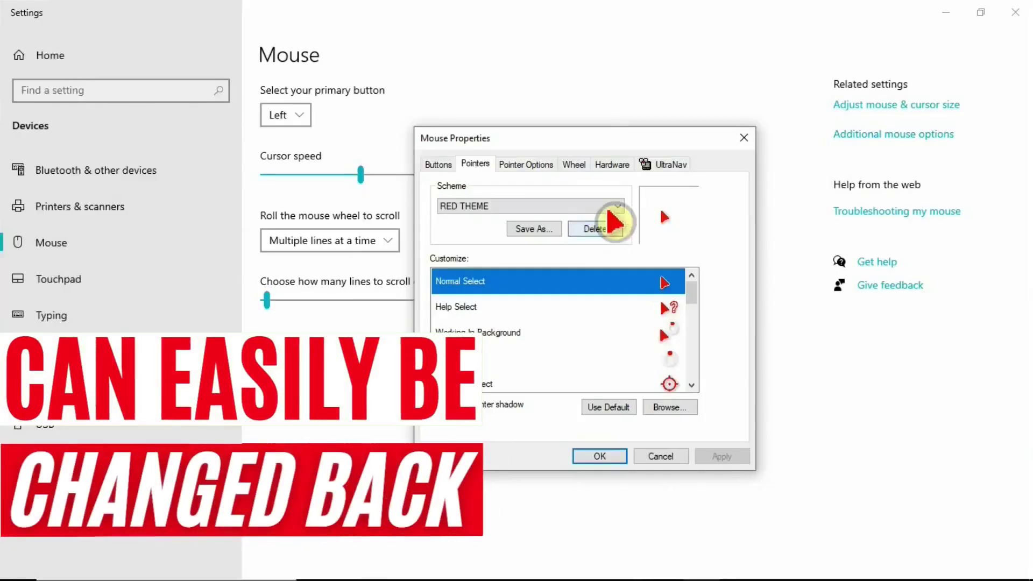
left_click(619, 209)
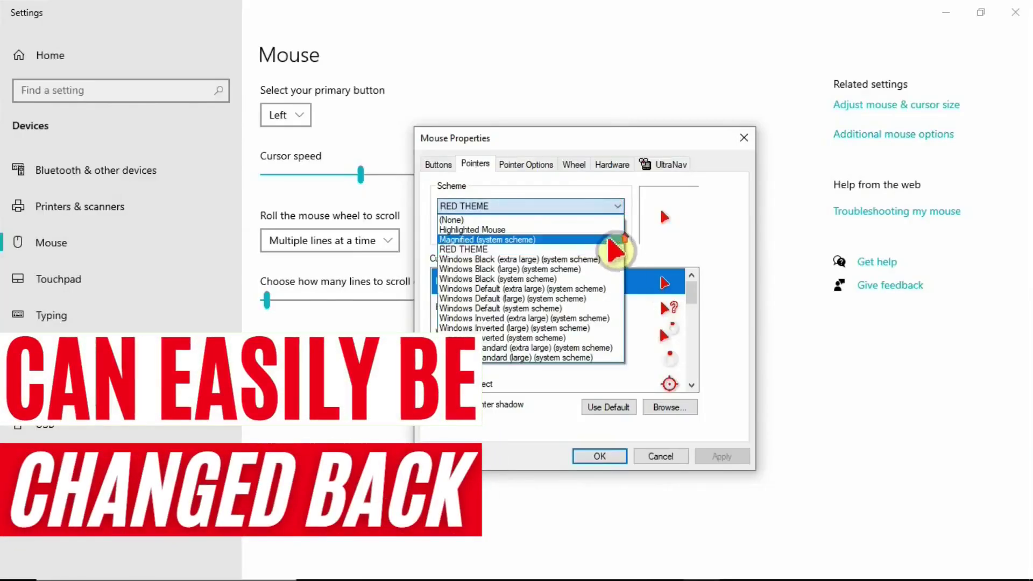
left_click(581, 221)
left_click(720, 456)
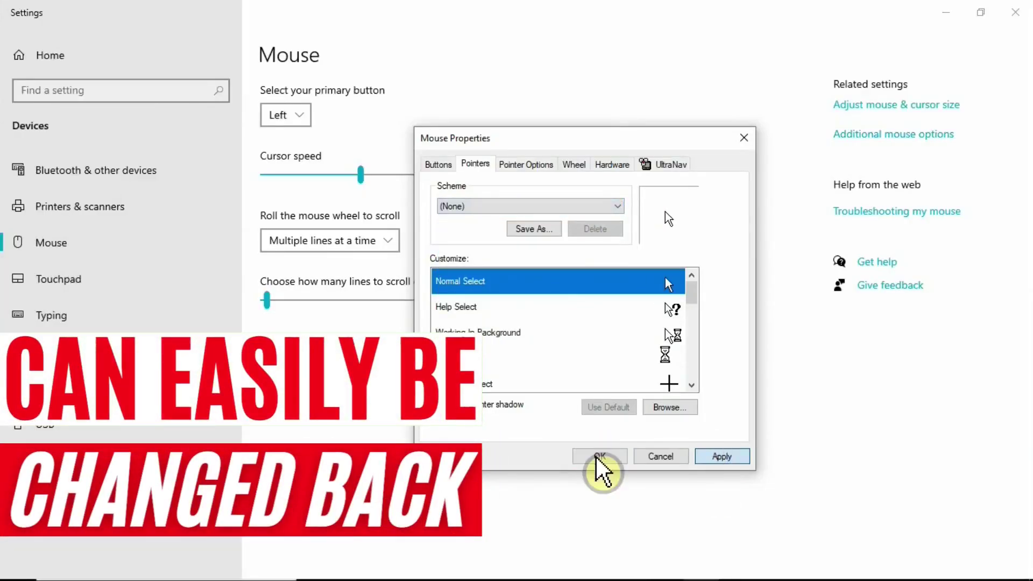
left_click(598, 458)
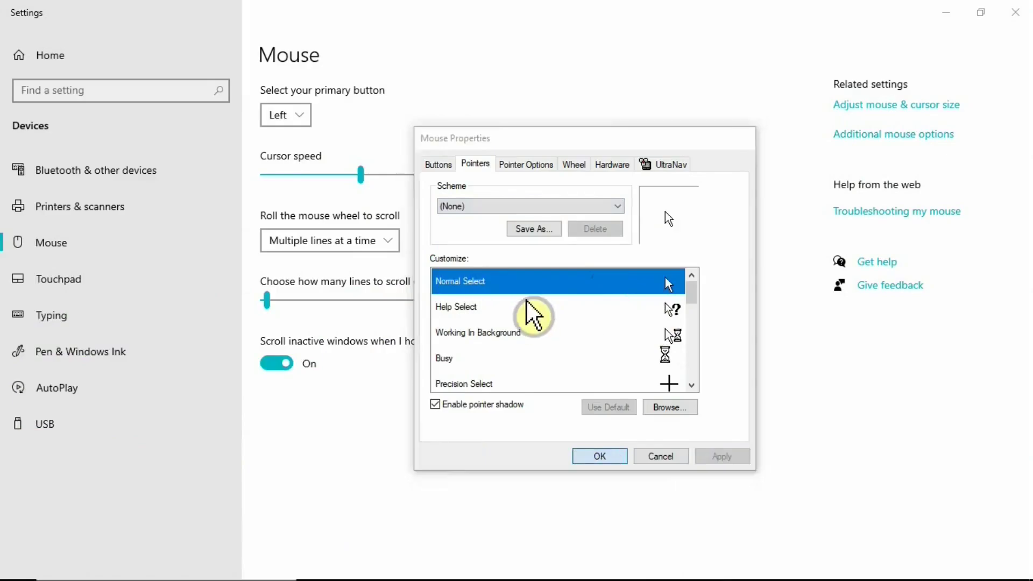